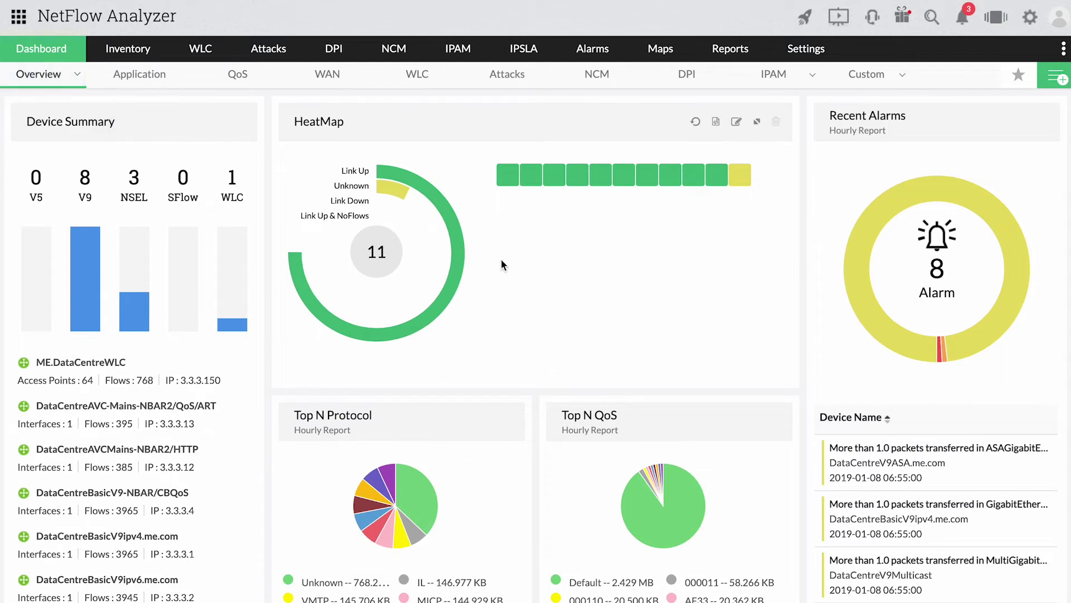
{"action": "scroll", "coordinate": [502, 264], "scroll_direction": "down", "scroll_amount": 2}
{"action": "scroll", "coordinate": [503, 264], "scroll_direction": "down", "scroll_amount": 2}
{"action": "scroll", "coordinate": [503, 264], "scroll_direction": "down", "scroll_amount": 2}
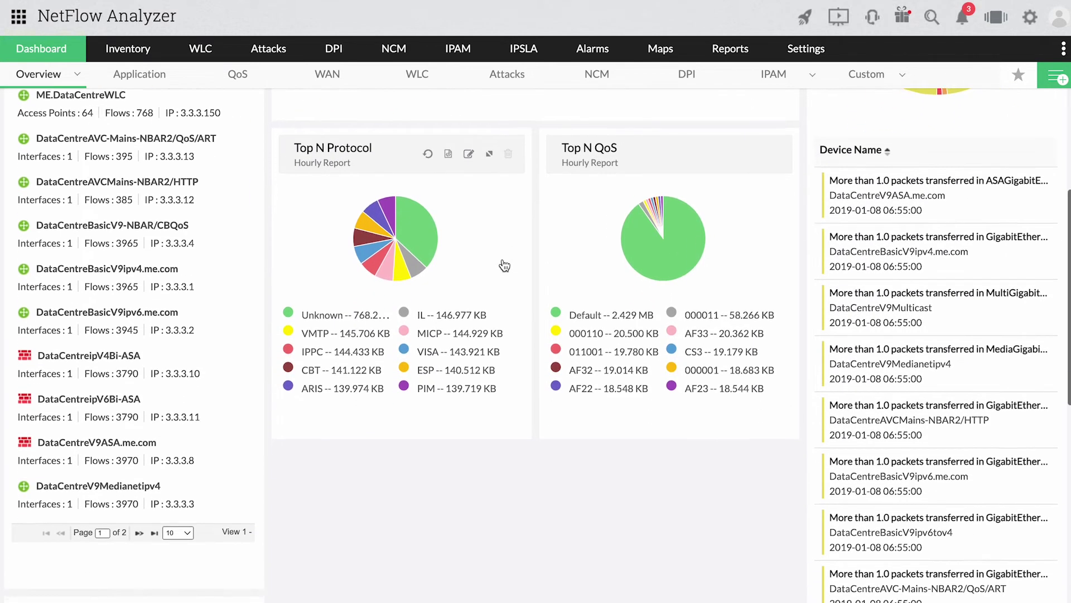
{"action": "scroll", "coordinate": [502, 265], "scroll_direction": "down", "scroll_amount": 2}
{"action": "scroll", "coordinate": [502, 264], "scroll_direction": "down", "scroll_amount": 2}
{"action": "scroll", "coordinate": [502, 265], "scroll_direction": "down", "scroll_amount": 2}
{"action": "scroll", "coordinate": [503, 265], "scroll_direction": "down", "scroll_amount": 2}
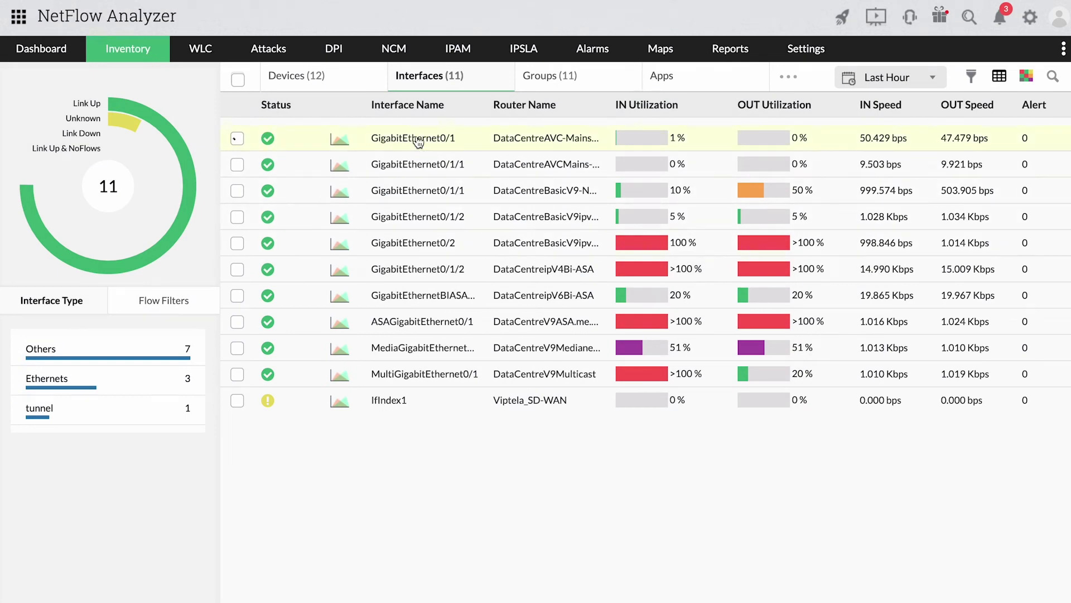
Review GigabitEthernet0/1's interface details with its traffic broken down by application and by source.
{"action": "left_click", "coordinate": [416, 139]}
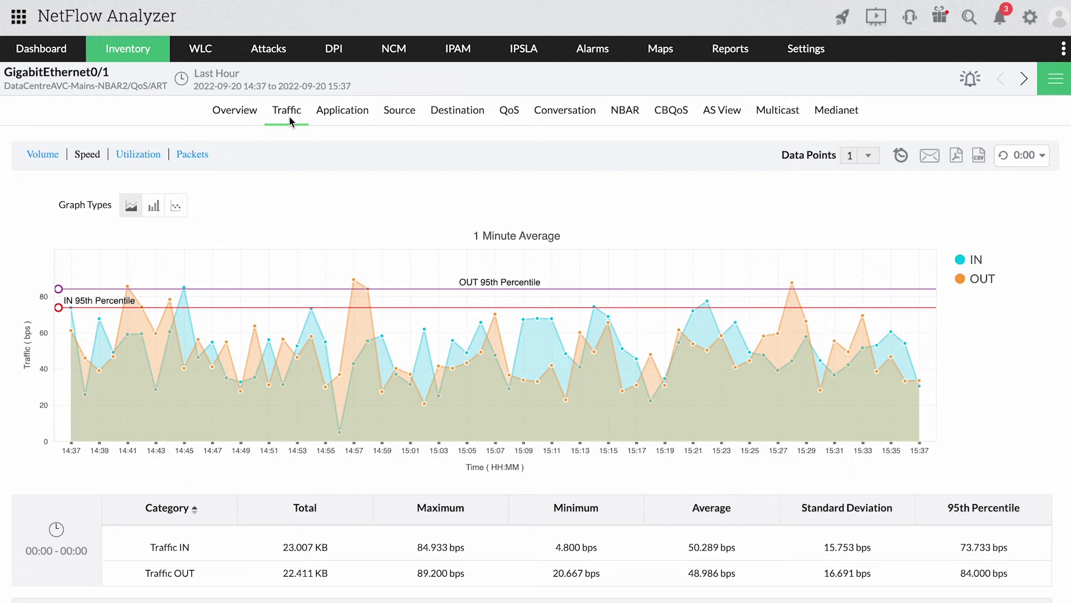
{"action": "left_click", "coordinate": [342, 114]}
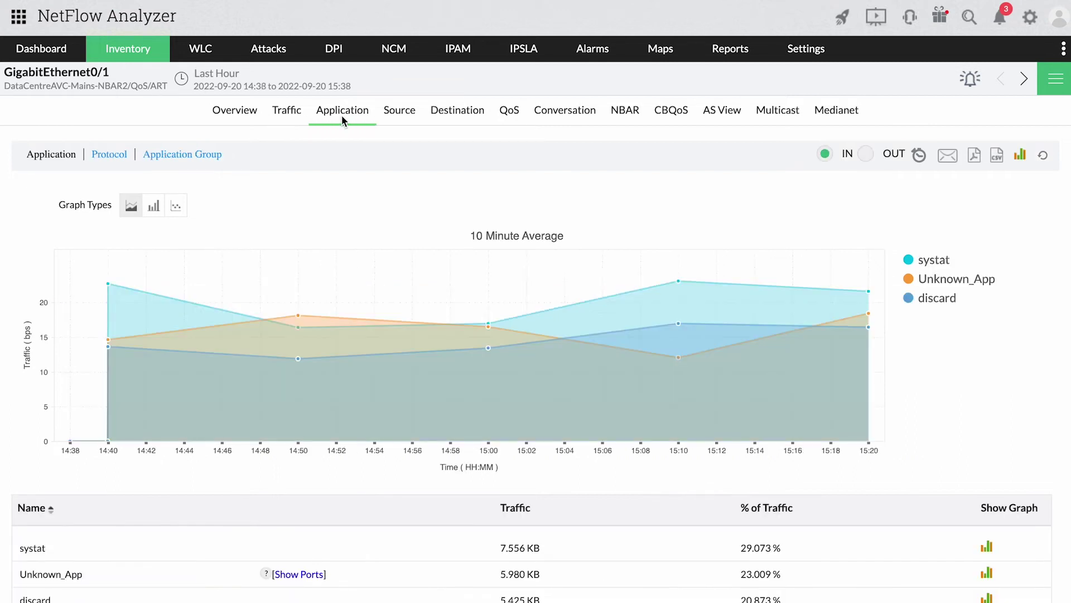
{"action": "left_click", "coordinate": [407, 119]}
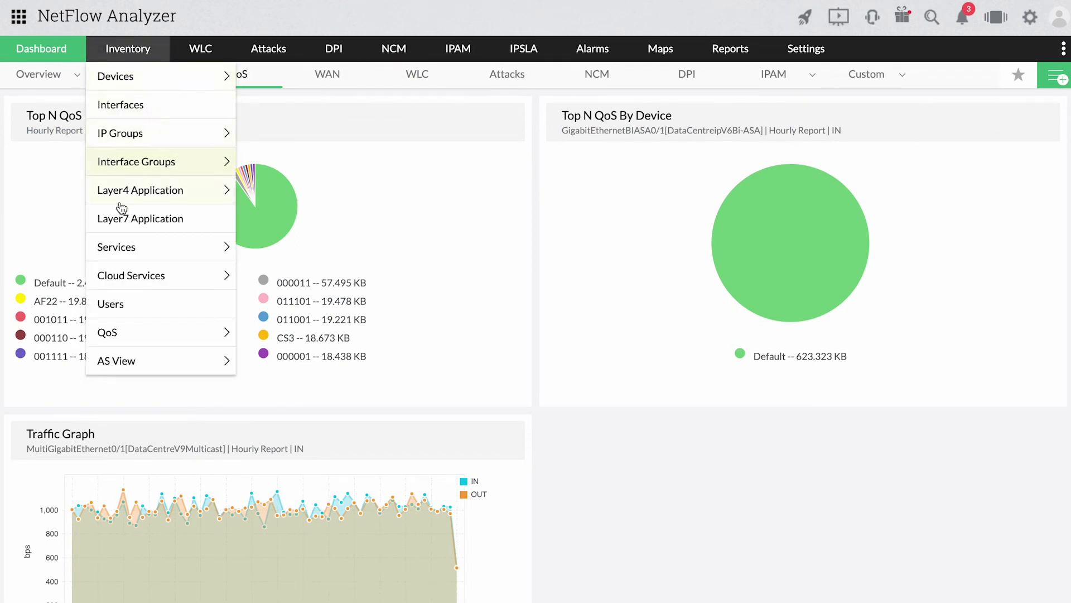
Review the QoS class inventory and the interfaces carrying Default class traffic.
{"action": "mouse_move", "coordinate": [107, 332]}
{"action": "left_click", "coordinate": [126, 337]}
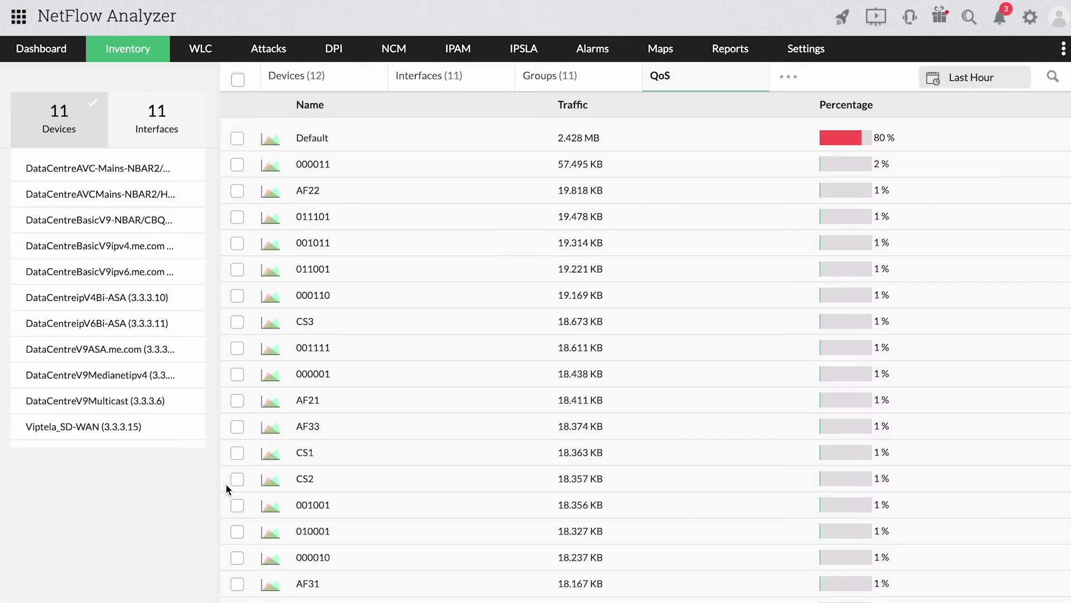
{"action": "left_click", "coordinate": [327, 141]}
{"action": "left_click", "coordinate": [561, 117]}
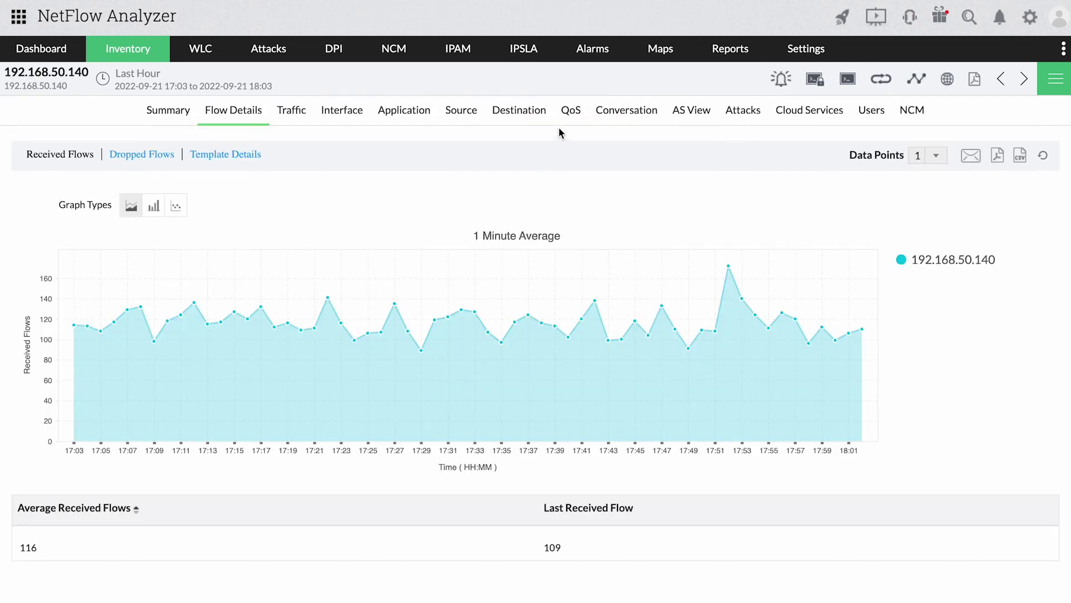
Show device 192.168.50.140's top QoS classes and bring up its configuration actions.
{"action": "left_click", "coordinate": [569, 117]}
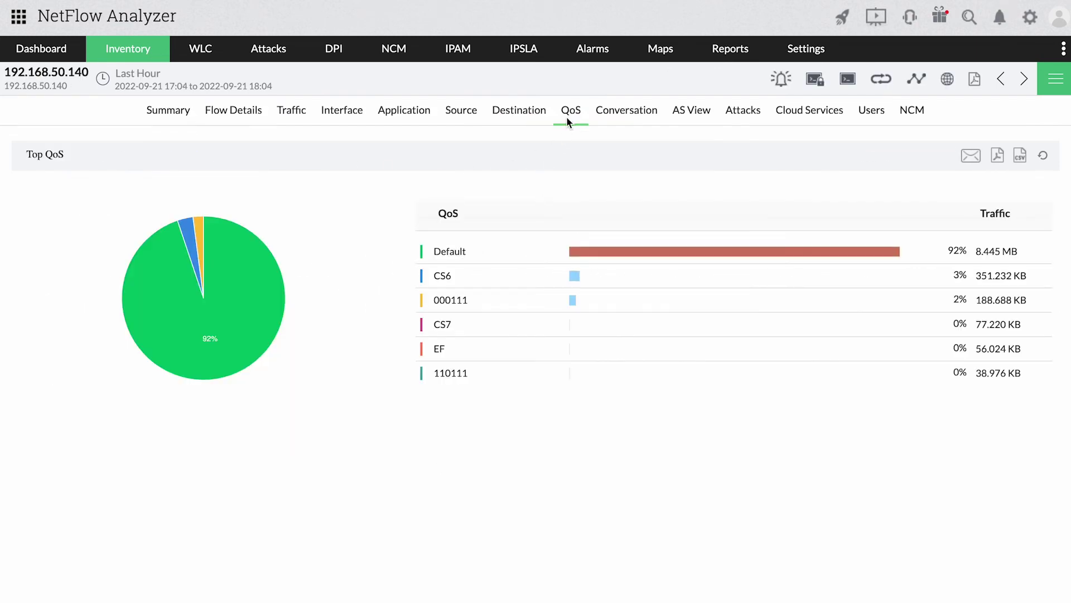
{"action": "left_click", "coordinate": [1055, 79]}
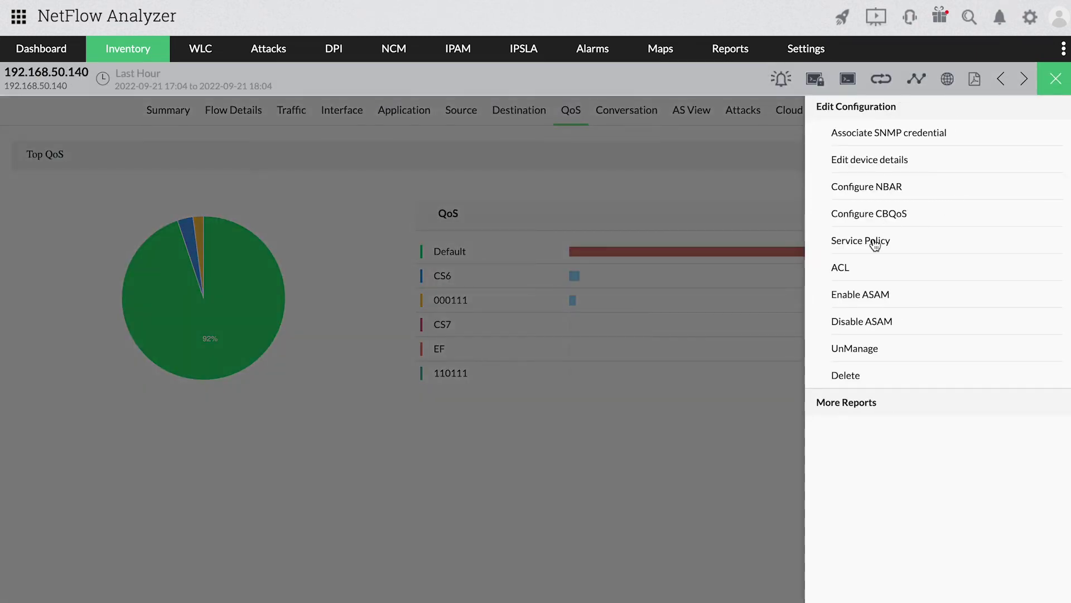
Check the device's service policy, then list its ACLs and start the Add ACL form.
{"action": "left_click", "coordinate": [872, 243]}
{"action": "left_click", "coordinate": [1057, 109]}
{"action": "left_click", "coordinate": [843, 270]}
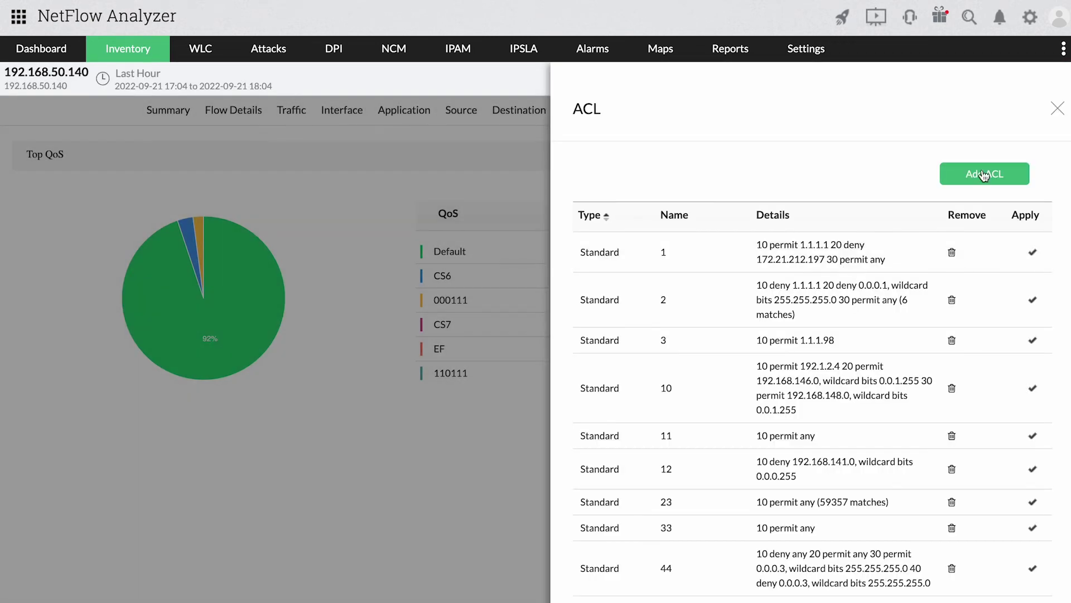
{"action": "scroll", "coordinate": [872, 340], "scroll_direction": "down", "scroll_amount": 2}
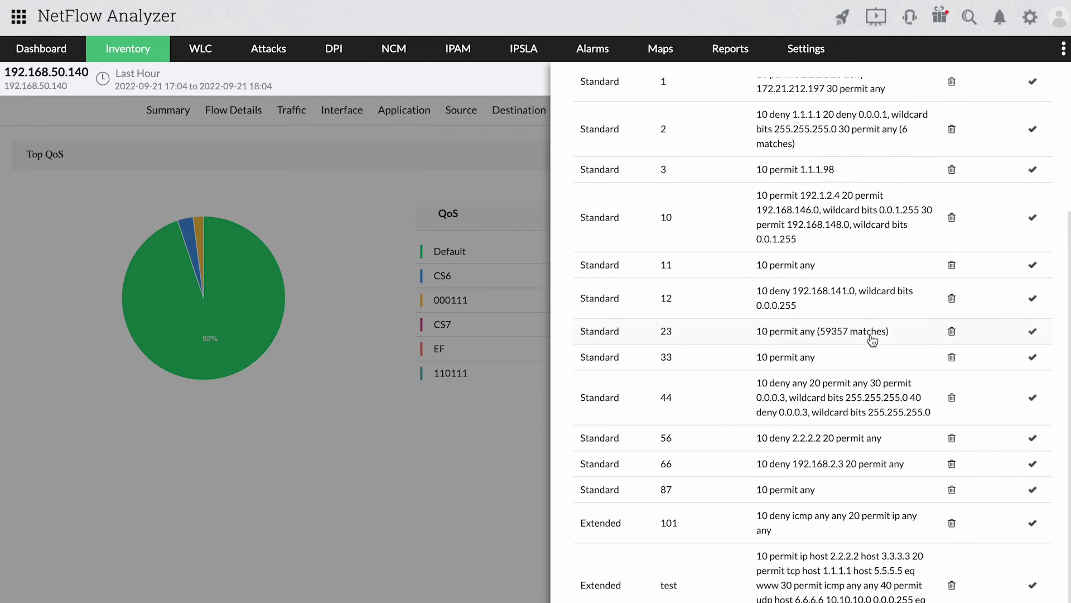
{"action": "scroll", "coordinate": [872, 340], "scroll_direction": "up", "scroll_amount": 3}
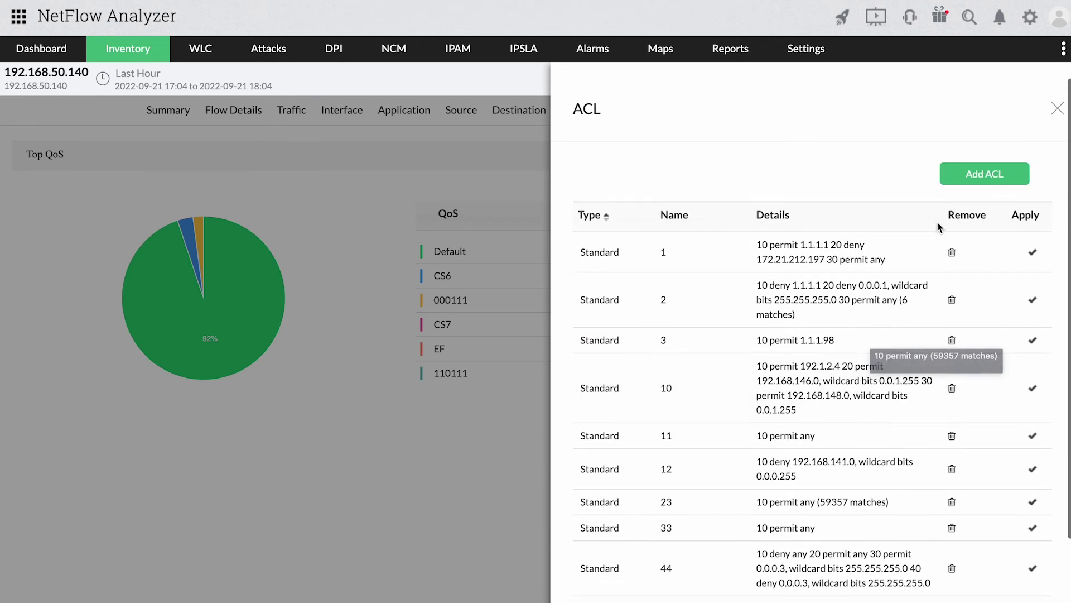
{"action": "left_click", "coordinate": [981, 176]}
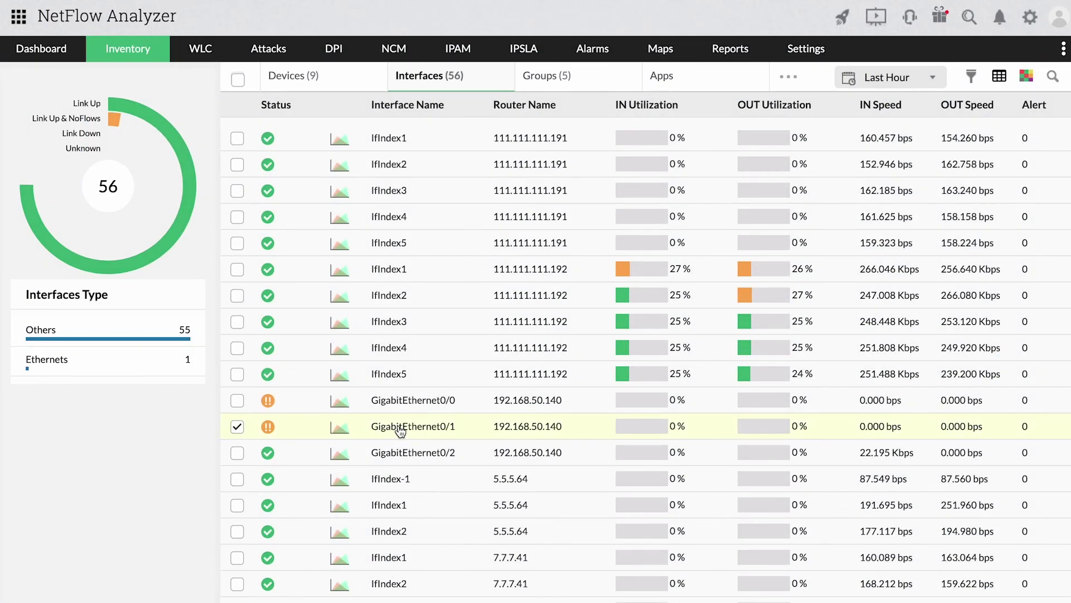
View GigabitEthernet0/1's pre- and post-policy CBQoS volume charts from its interface summary.
{"action": "left_click", "coordinate": [401, 429]}
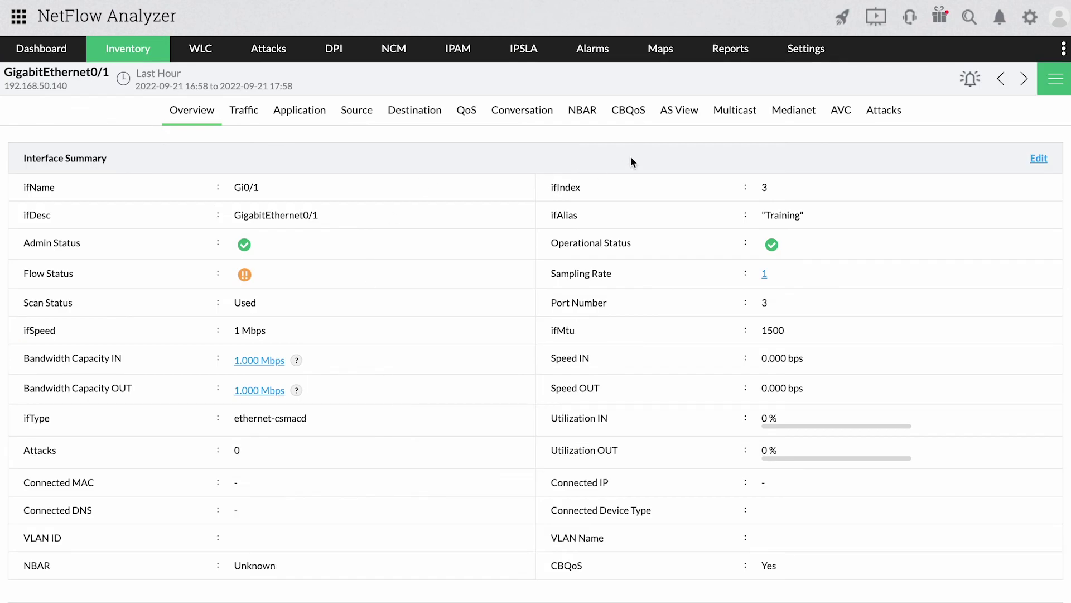
{"action": "left_click", "coordinate": [625, 117]}
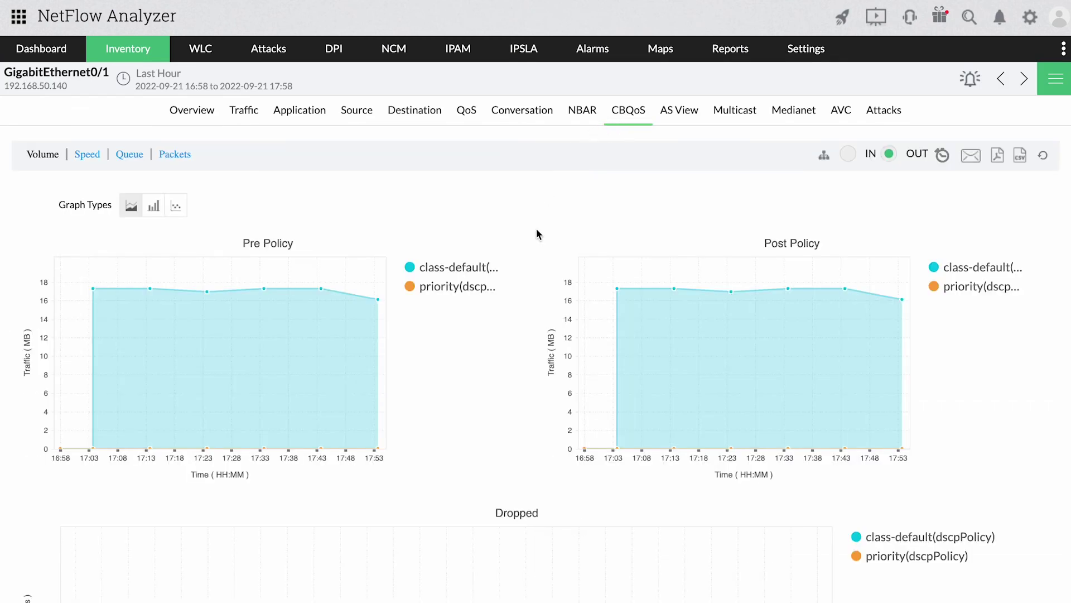
{"action": "scroll", "coordinate": [526, 266], "scroll_direction": "down", "scroll_amount": 1}
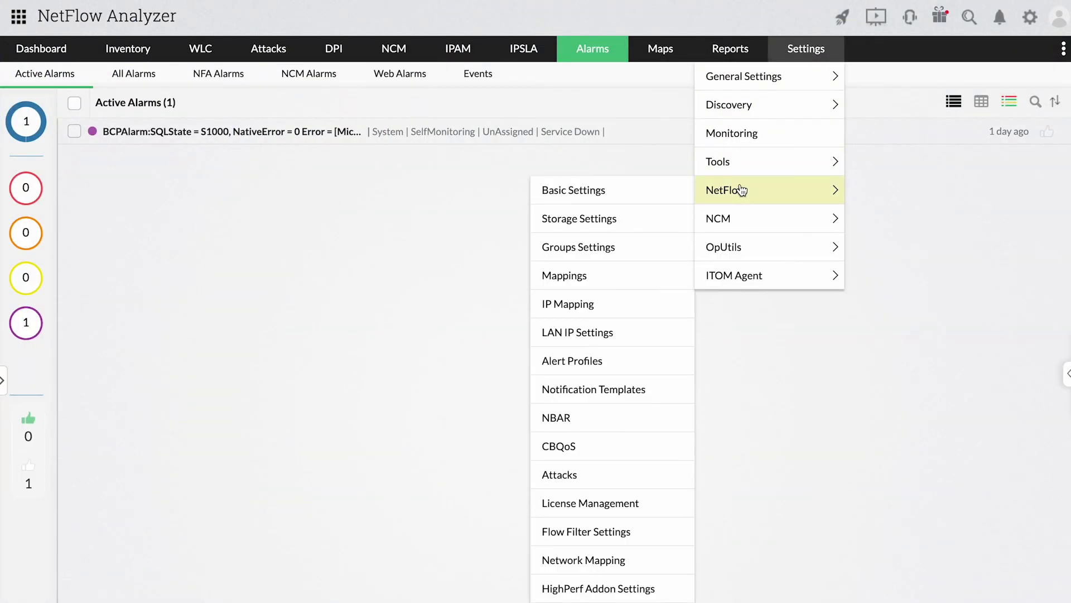
Show the aggregated alert profiles, Link down and Latency, in the Alert Profiles settings.
{"action": "left_click", "coordinate": [571, 362]}
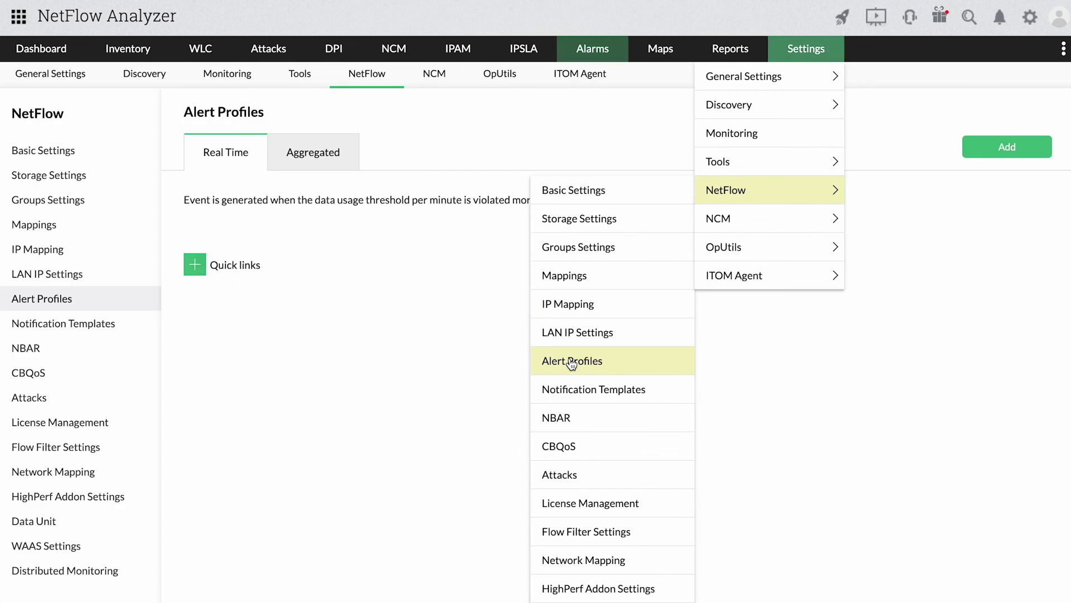
{"action": "left_click", "coordinate": [302, 155]}
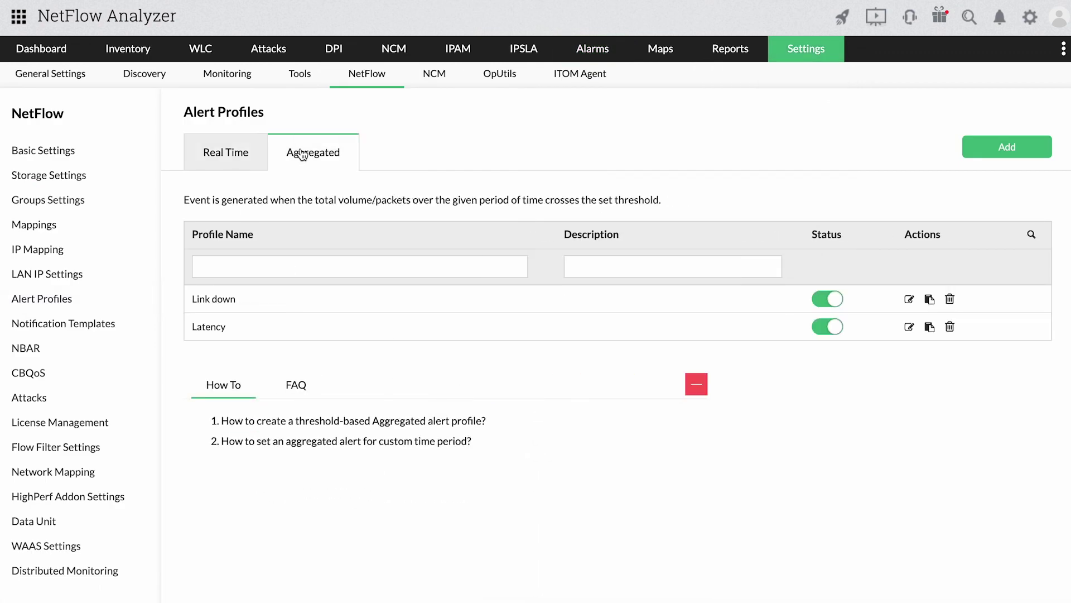